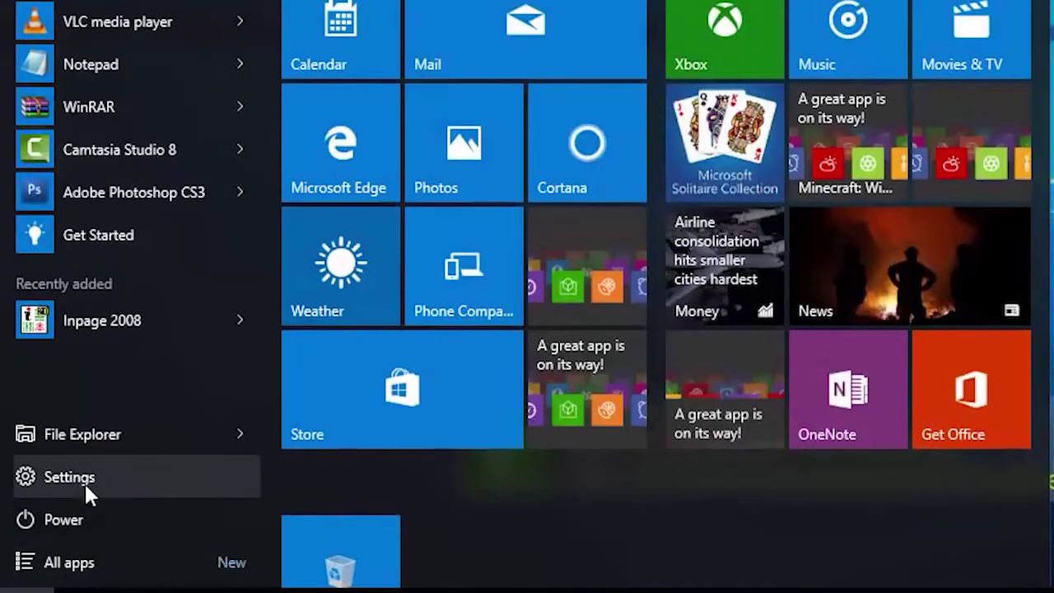
# Open the Desktop Icon Settings dialog from the Themes personalization settings and move it into full view
pyautogui.click(71, 476)
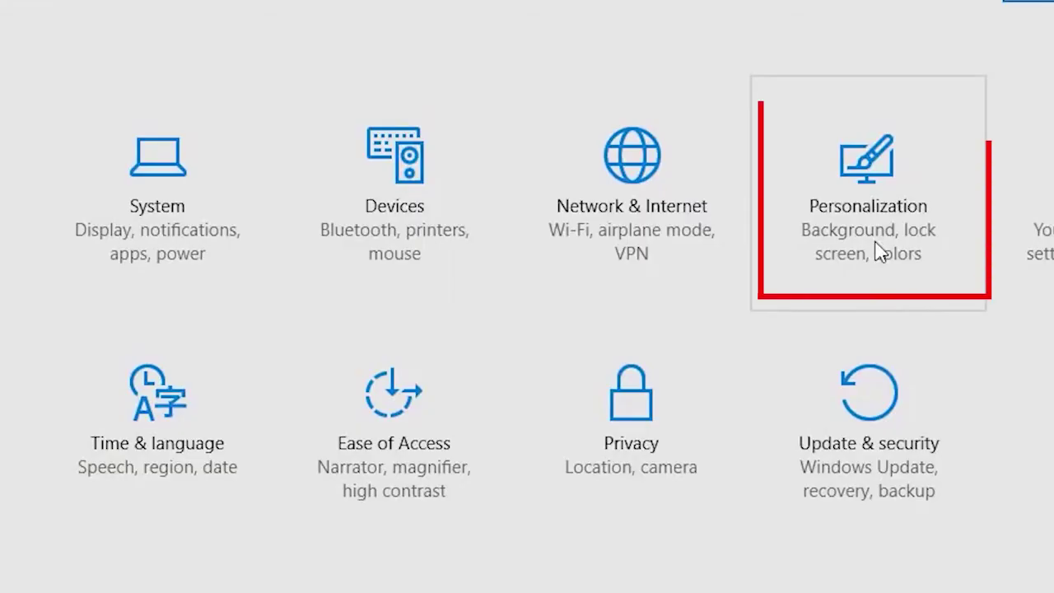
pyautogui.click(876, 189)
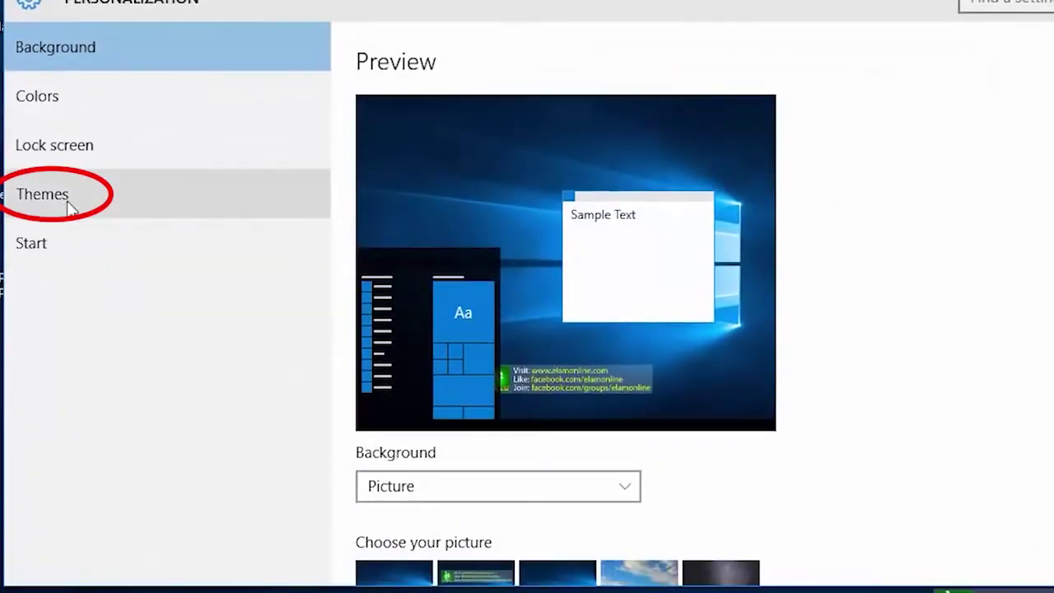
pyautogui.click(67, 202)
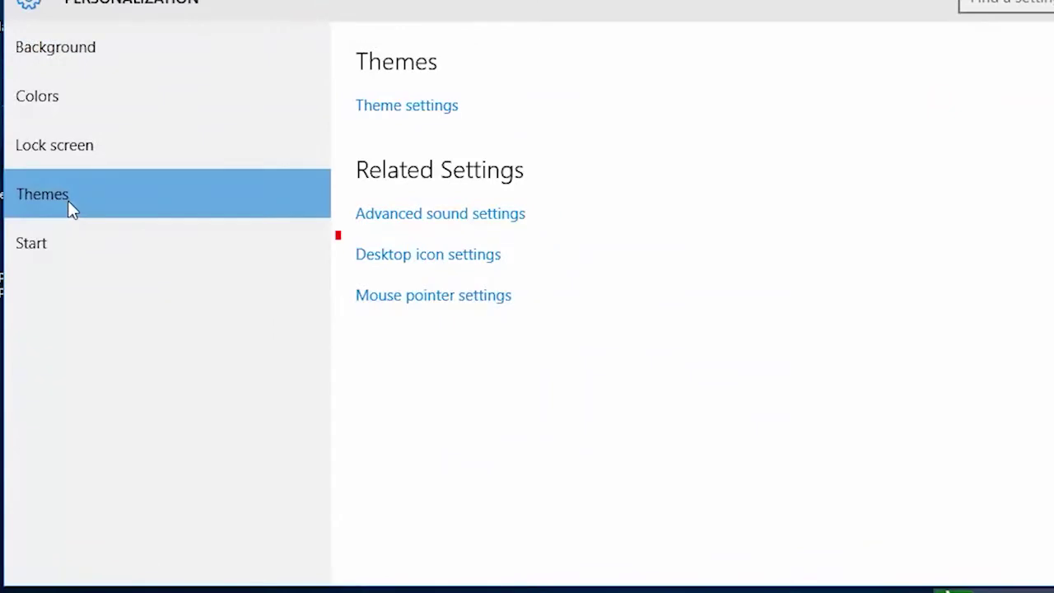
pyautogui.click(461, 259)
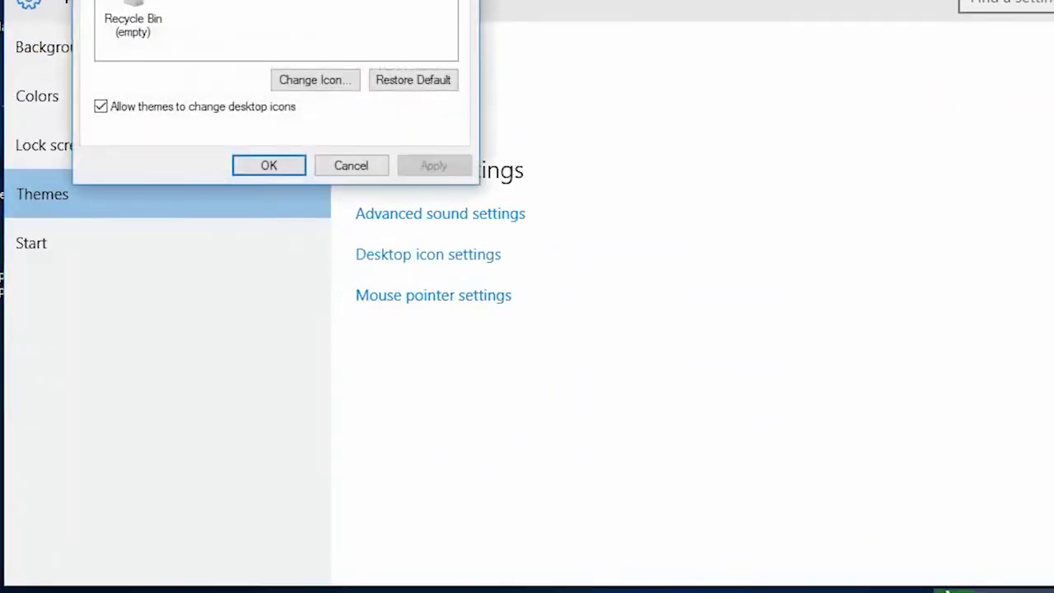
pyautogui.moveTo(402, 1); pyautogui.dragTo(701, 35)
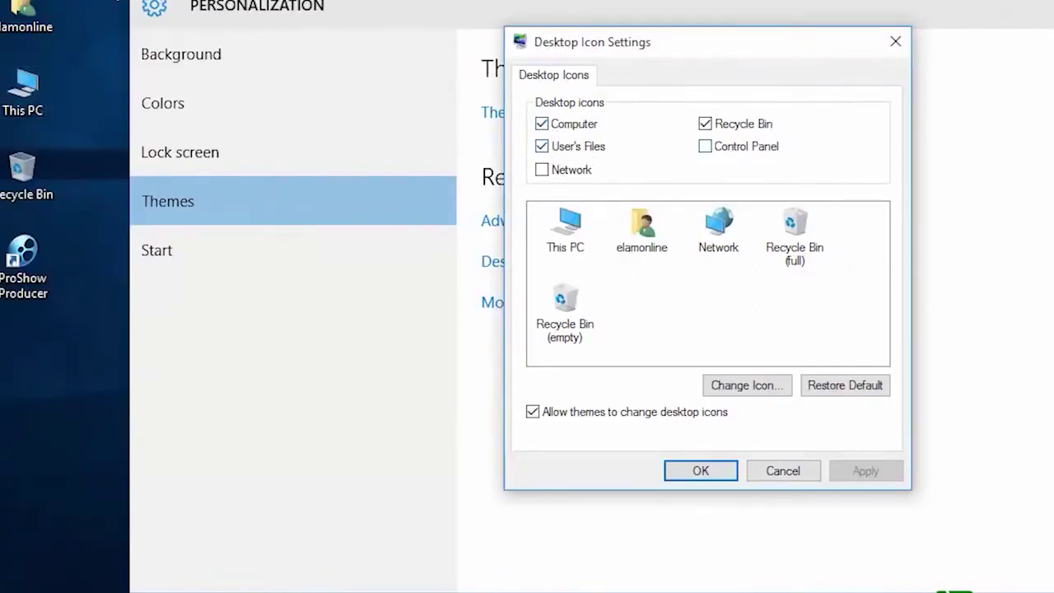
pyautogui.moveTo(4, 49); pyautogui.dragTo(72, 206)
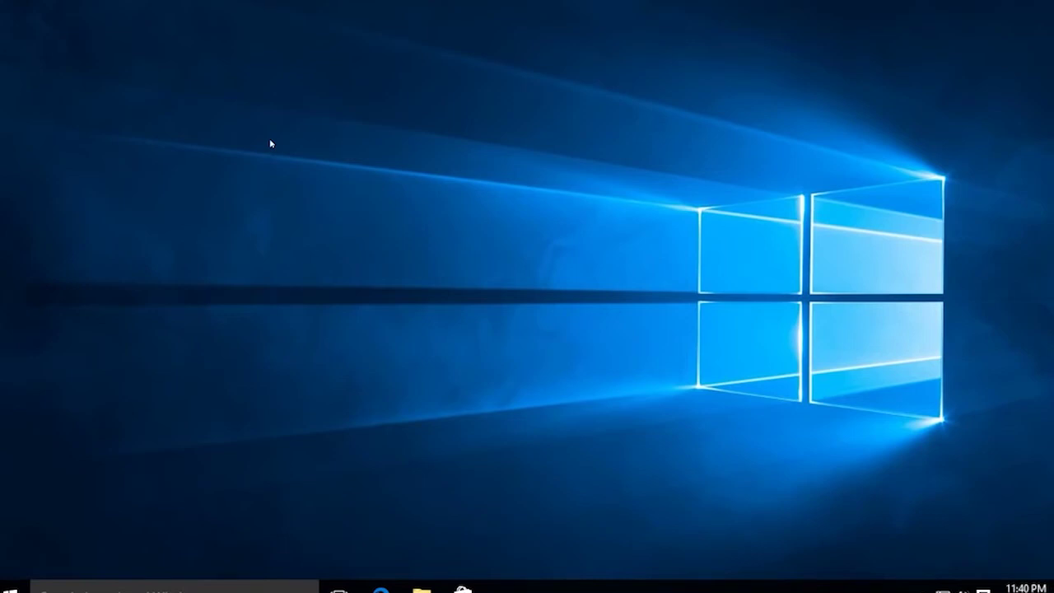
# Turn on the display of desktop icons in the desktop's view options
pyautogui.rightClick(270, 143)
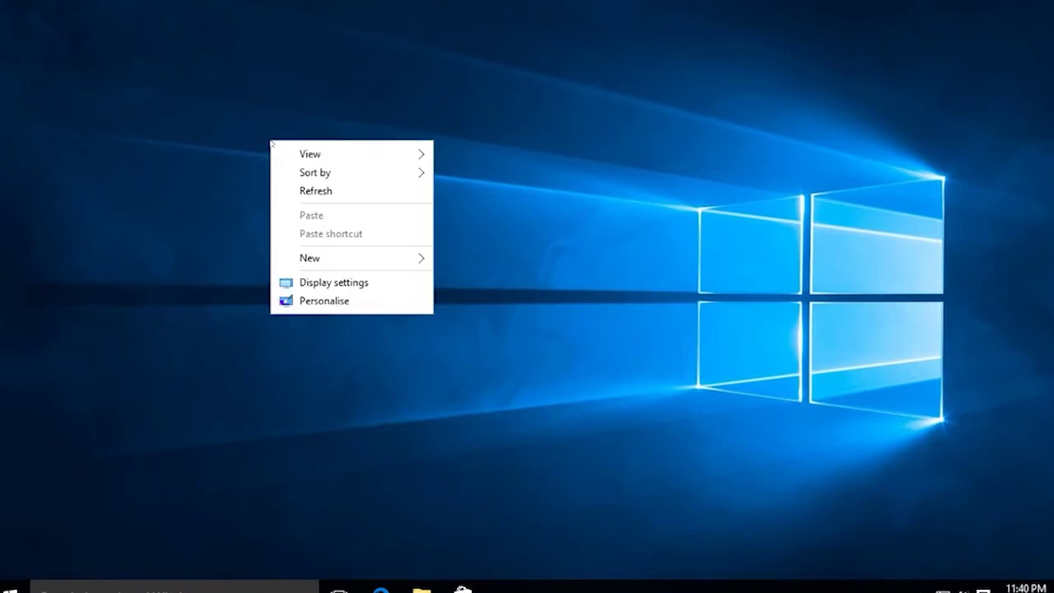
pyautogui.moveTo(325, 153)
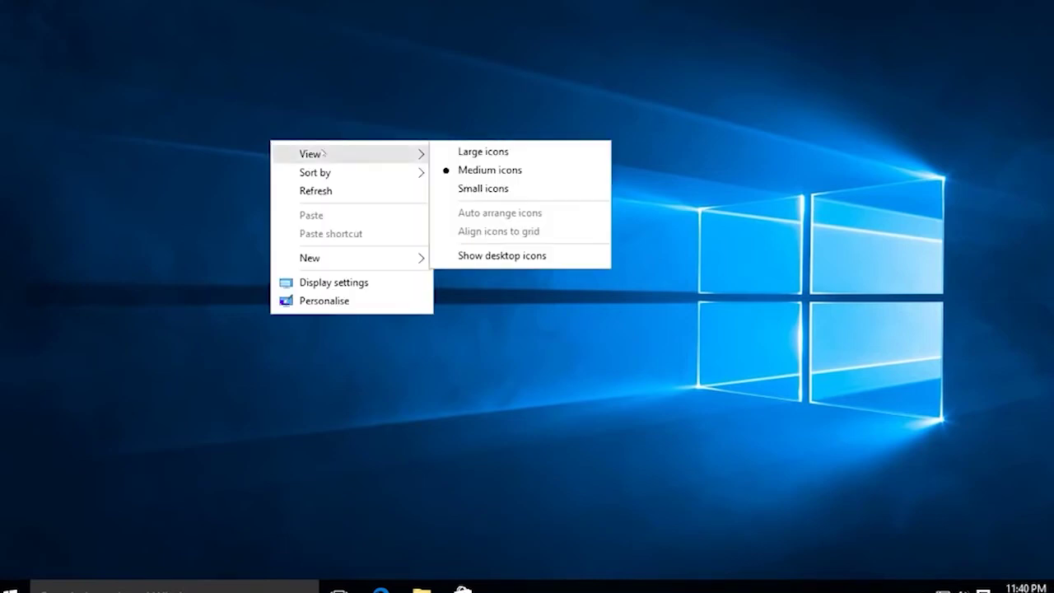
pyautogui.click(537, 257)
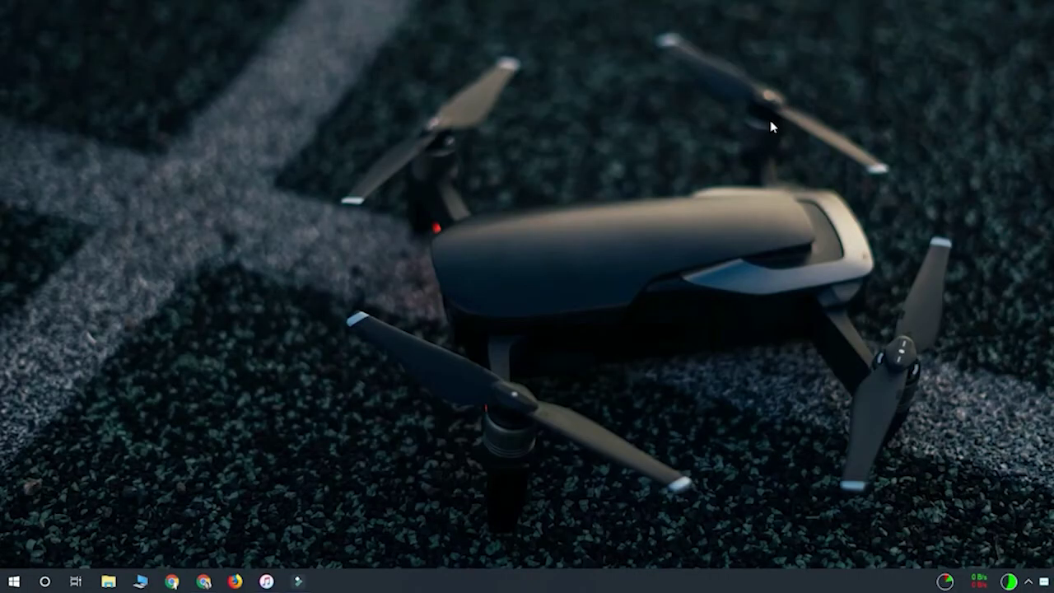
# Find Command Prompt by searching for "comman" and run it as administrator
pyautogui.press('super')
pyautogui.write('comman')
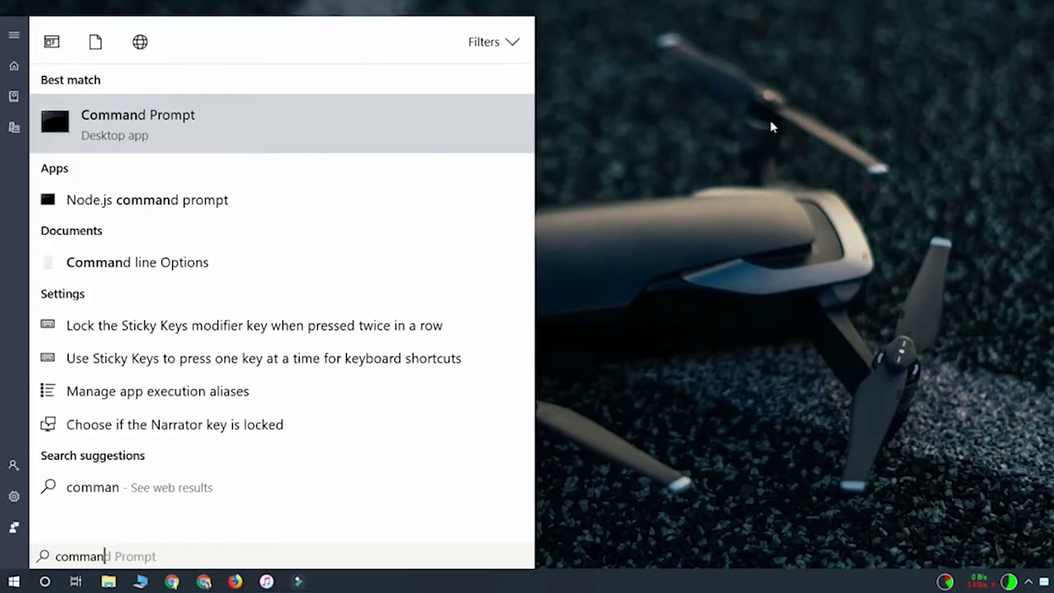
pyautogui.rightClick(82, 134)
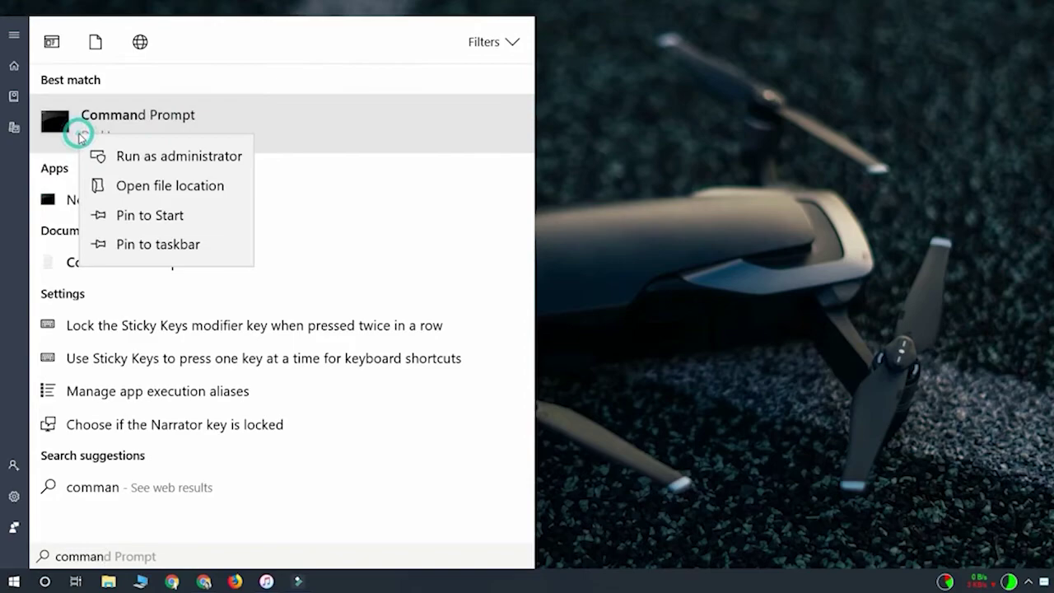
pyautogui.click(245, 156)
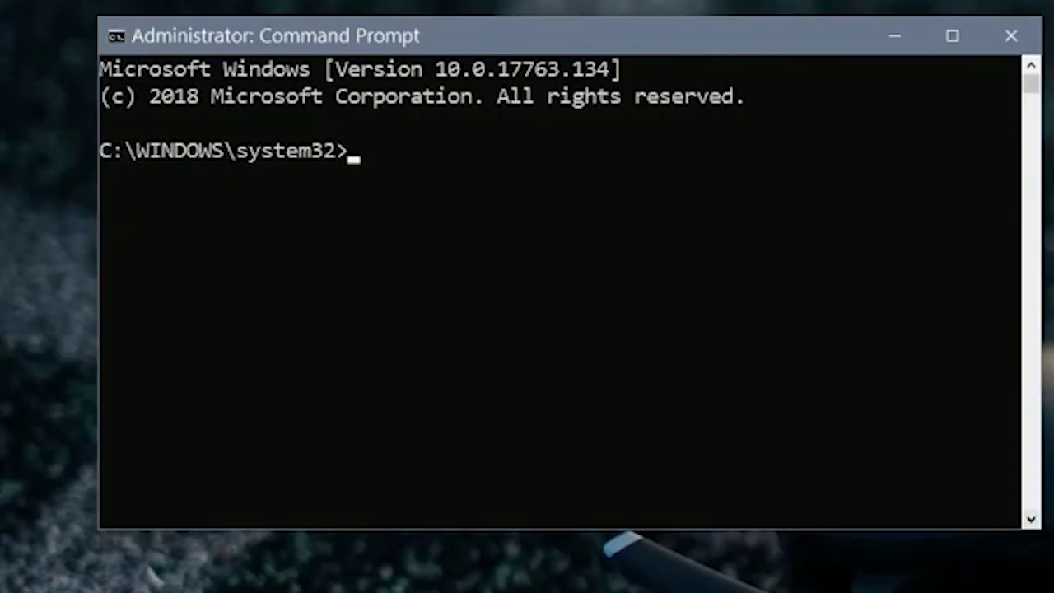
# Refresh the icon cache with "ie4uinit.exe -show" and end Explorer with "taskkill /IM explorer.exe /F"
pyautogui.write('ie4uinit.exe -show')
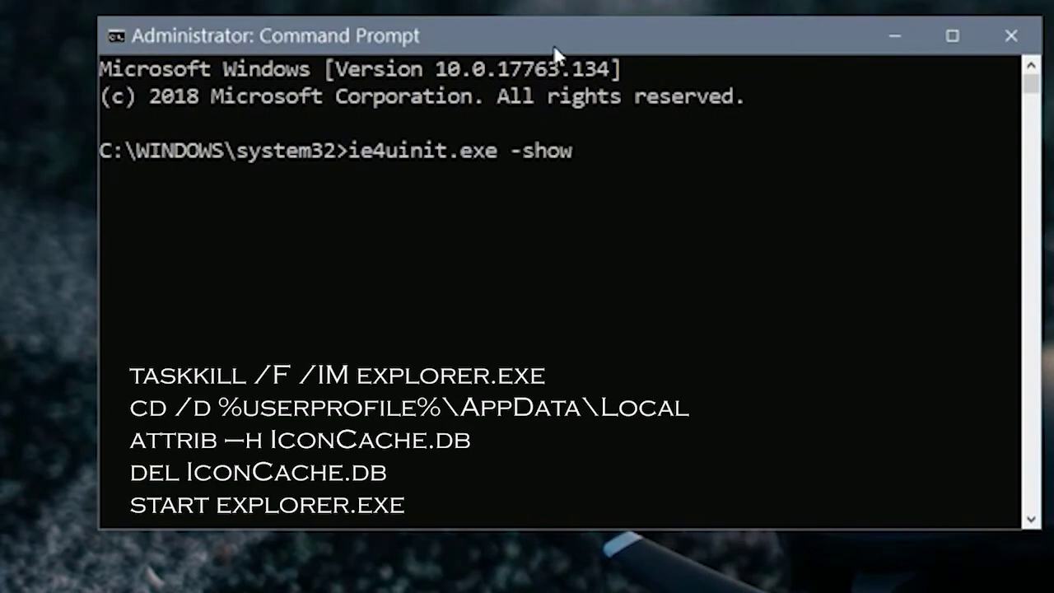
pyautogui.press('Return')
pyautogui.write('taskkill /IM explorer.exe /F')
pyautogui.press('Return')
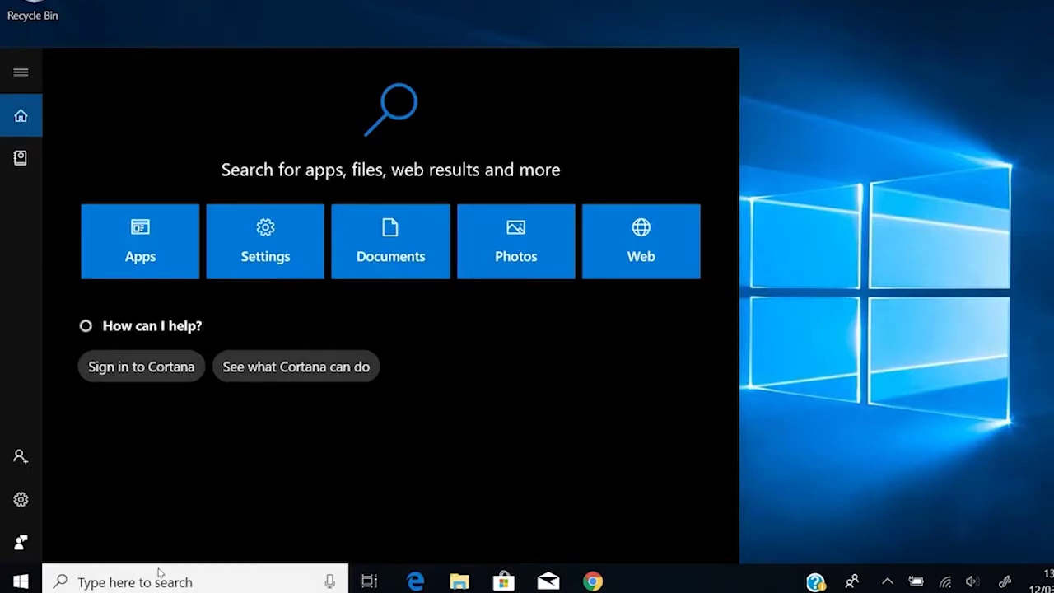
# Search for "recovery", open the Recovery tools and launch System Restore
pyautogui.write('recovery')
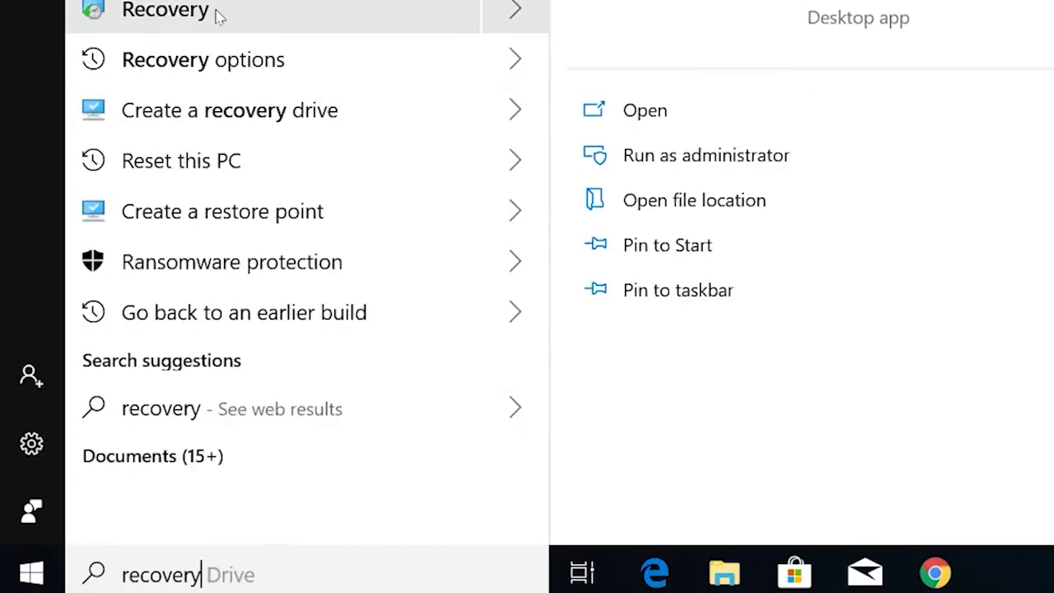
pyautogui.click(206, 12)
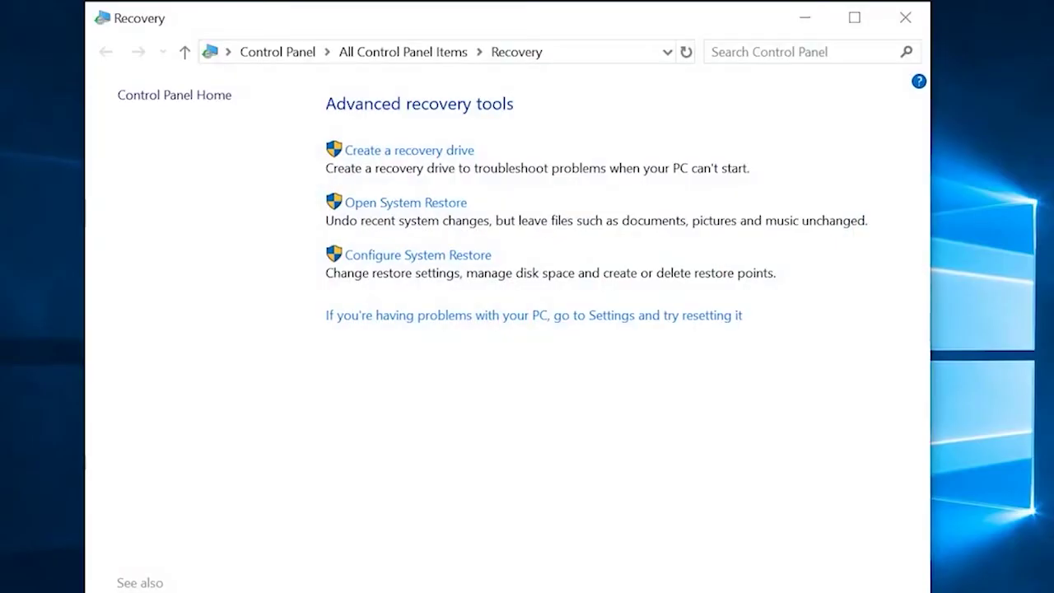
pyautogui.click(423, 203)
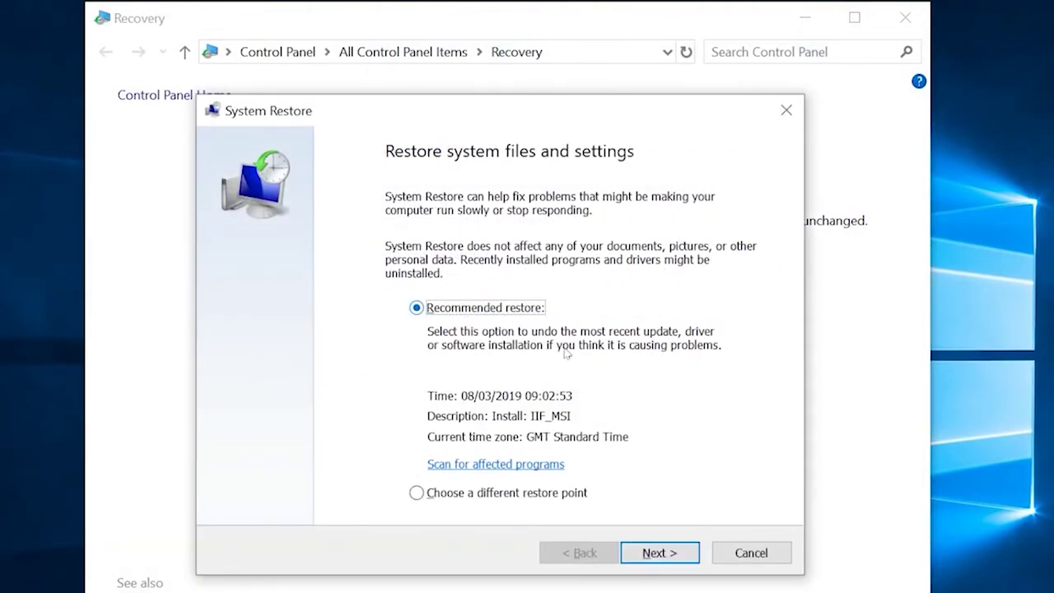
# Choose a different restore point, show more restore points, and start restoring to the 08/03/2019 09:02:53 IIF_MSI point
pyautogui.click(544, 495)
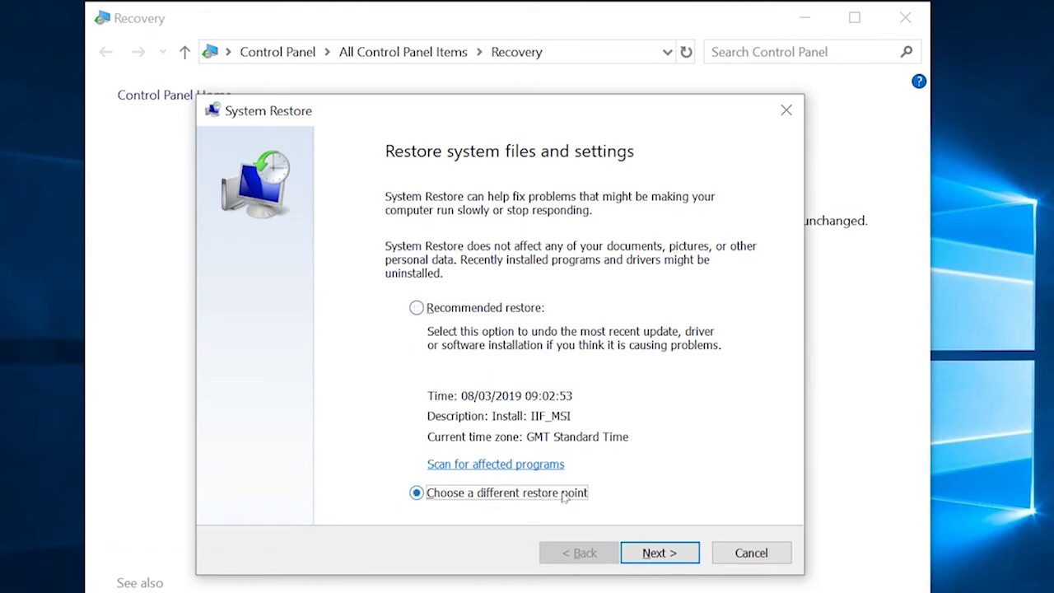
pyautogui.click(680, 552)
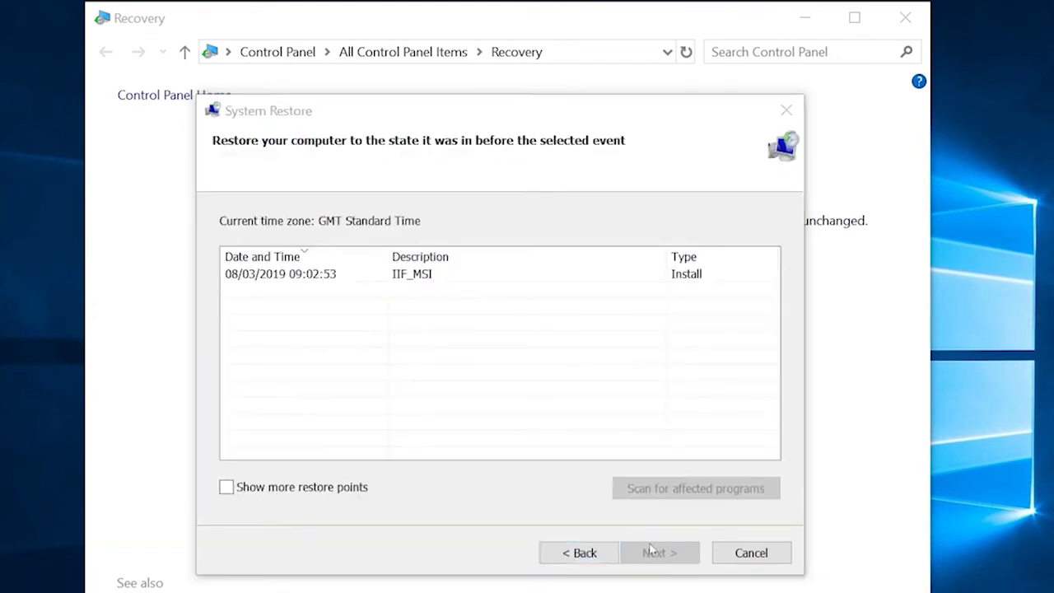
pyautogui.click(276, 488)
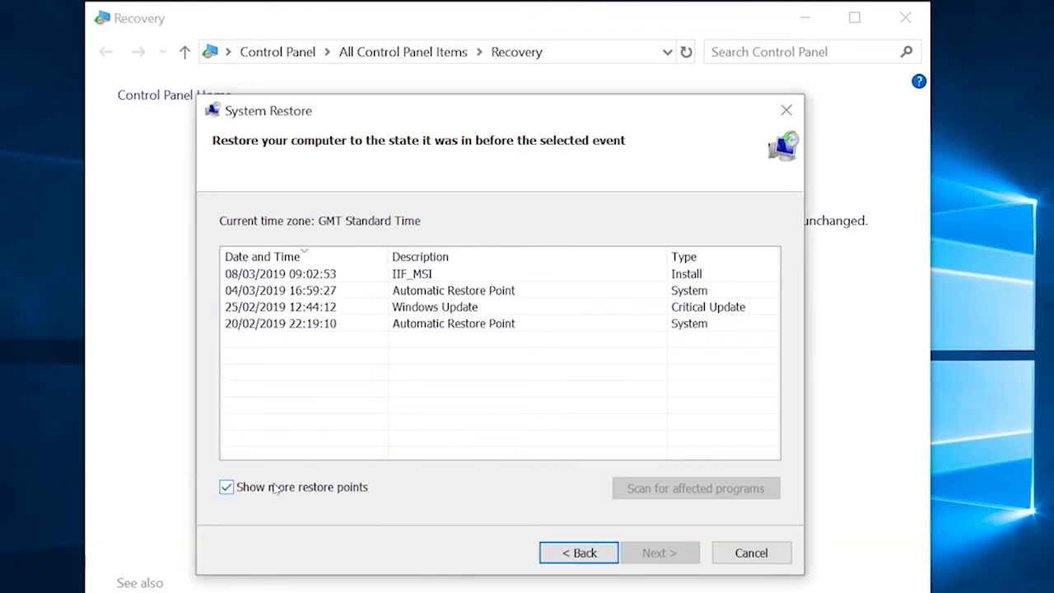
pyautogui.click(320, 278)
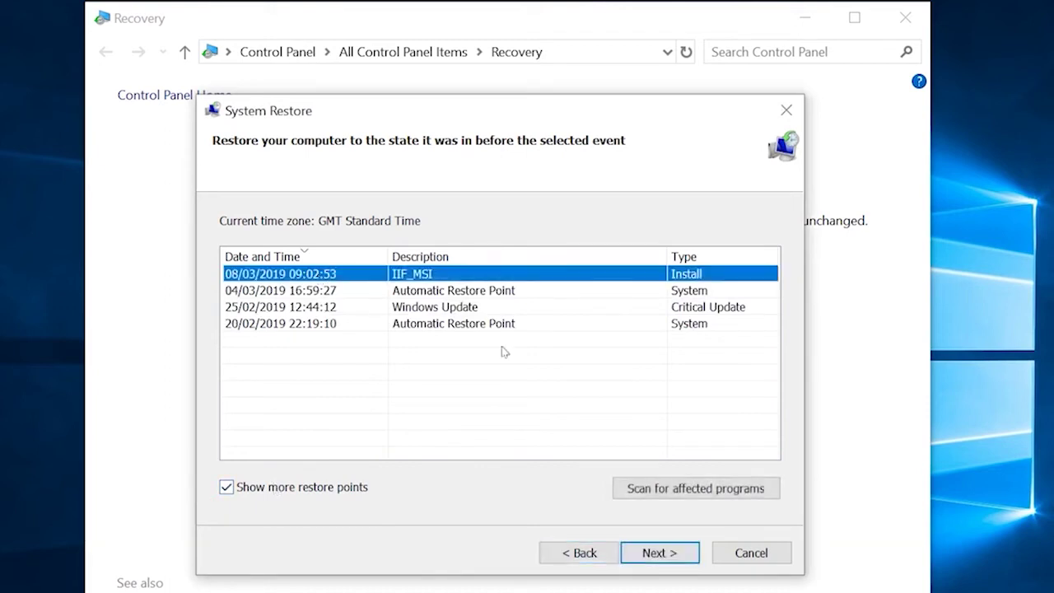
pyautogui.click(673, 558)
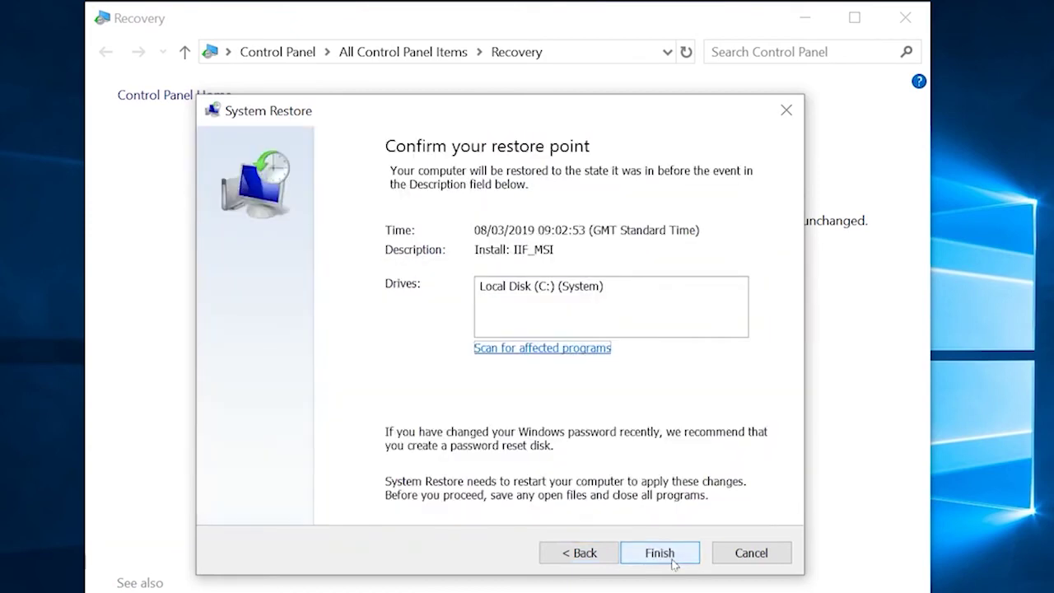
pyautogui.click(674, 558)
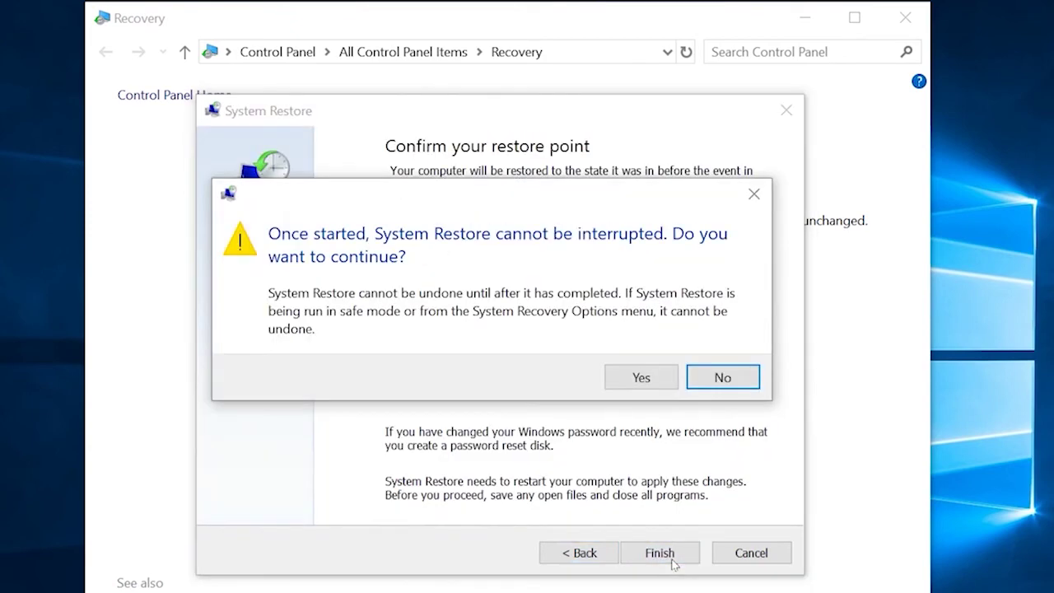
pyautogui.click(664, 386)
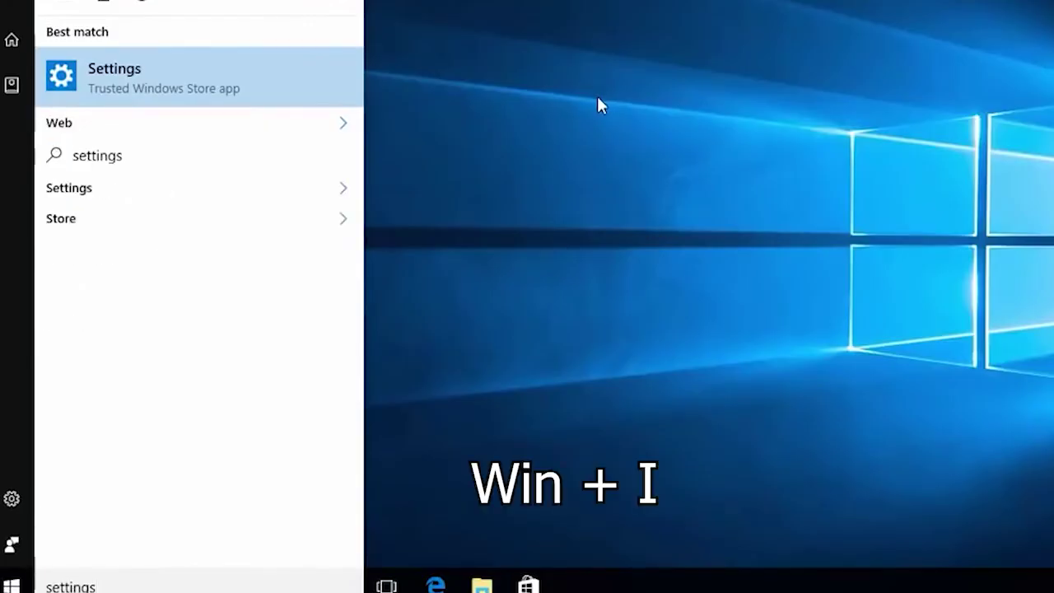
# Open the Recovery page of the Update & security settings and start Reset this PC
pyautogui.click(275, 91)
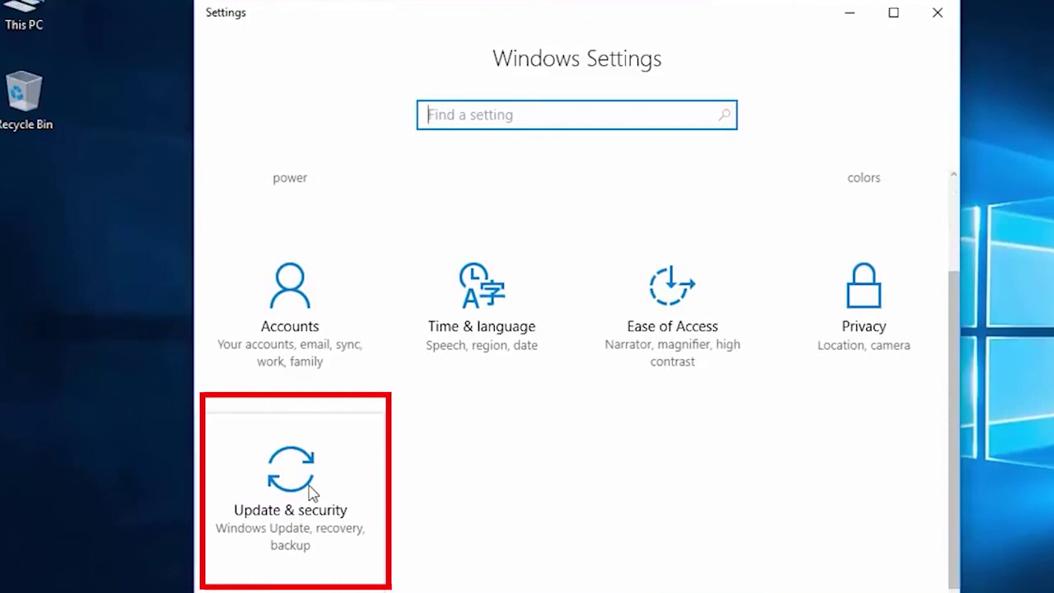
pyautogui.click(309, 492)
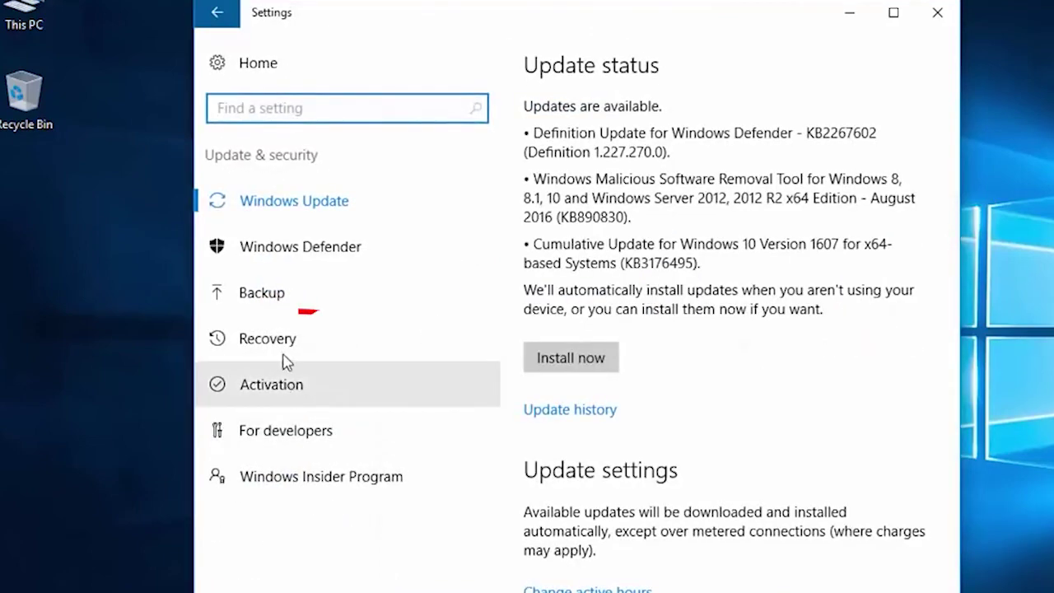
pyautogui.click(284, 353)
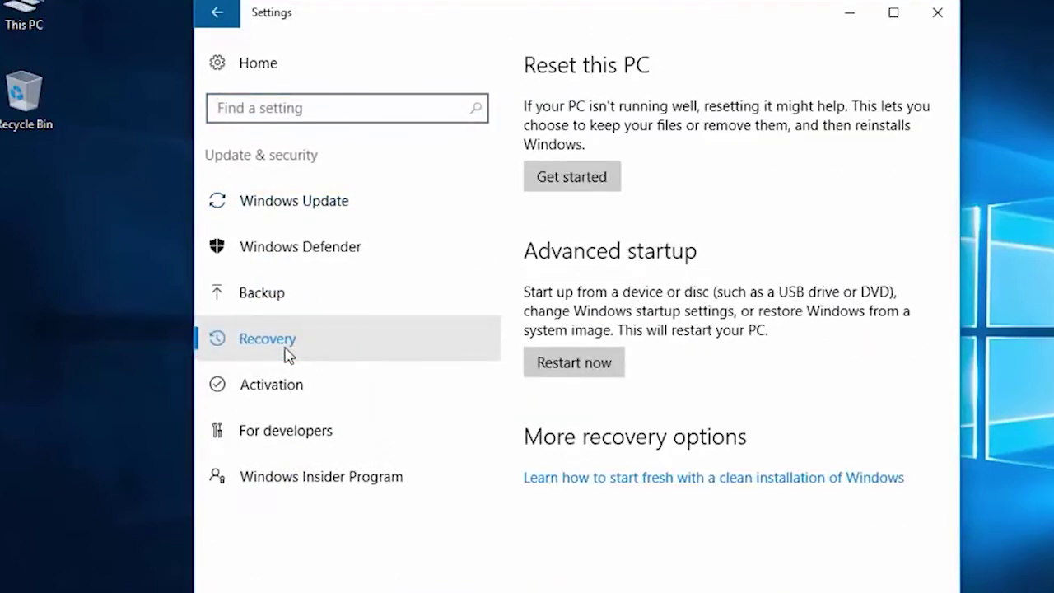
pyautogui.click(588, 189)
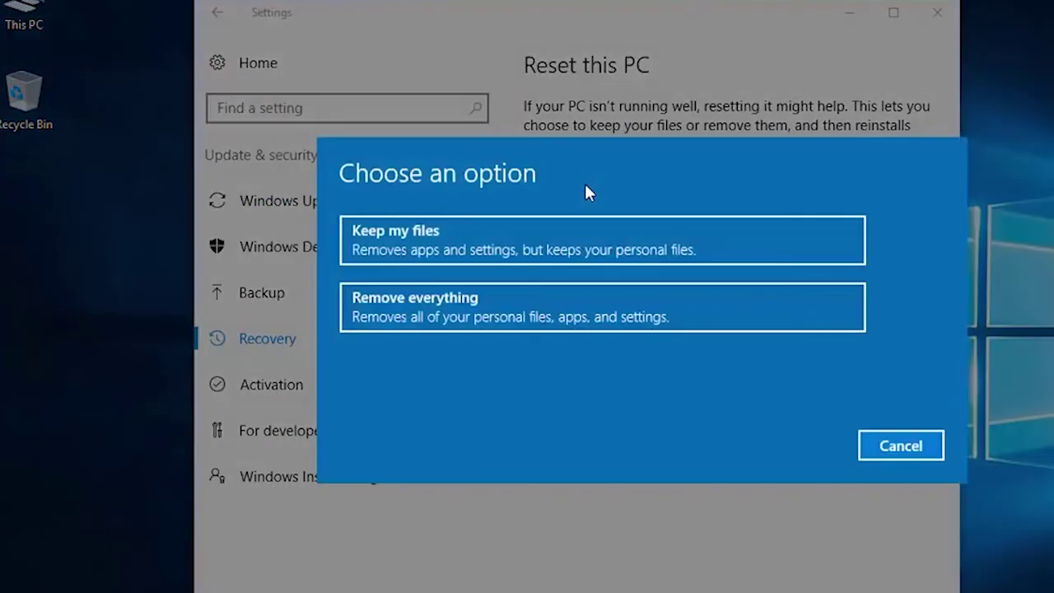